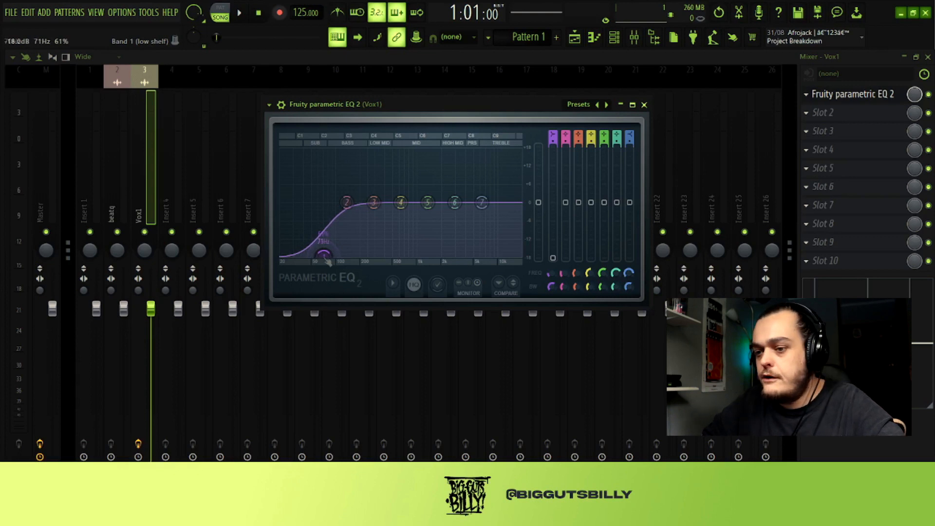
- Play the song and fine-tune the low-cut frequency of band 1 in the Vox1 equalizer by ear
key("space")
key("F5")
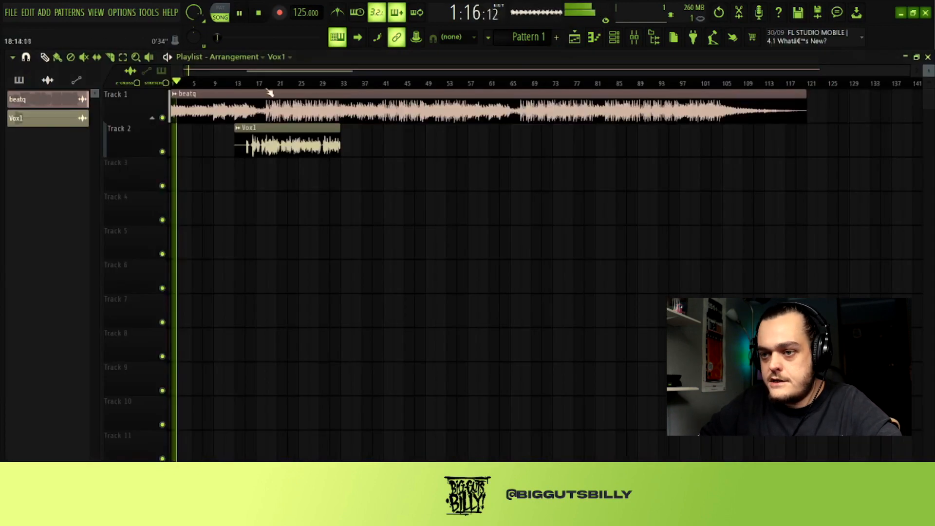
left_click(634, 37)
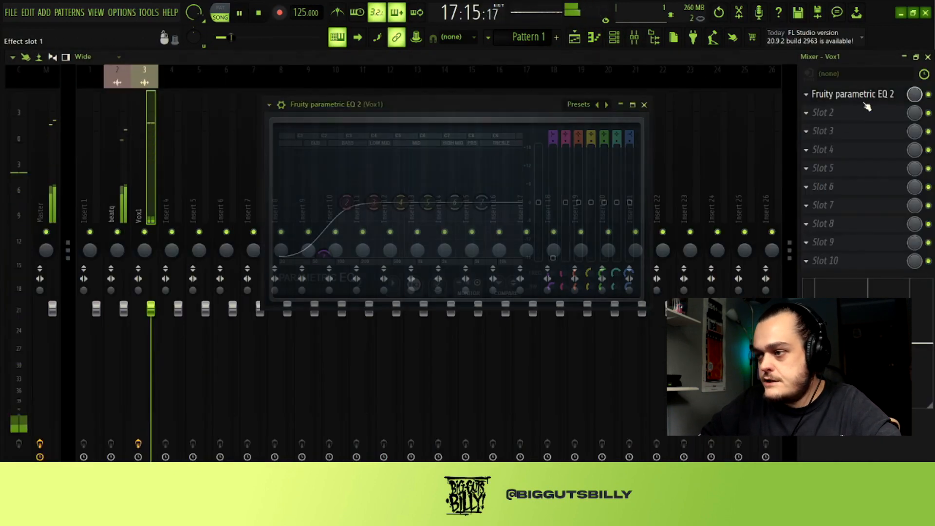
left_click_drag(324, 254, 326, 255)
key("space")
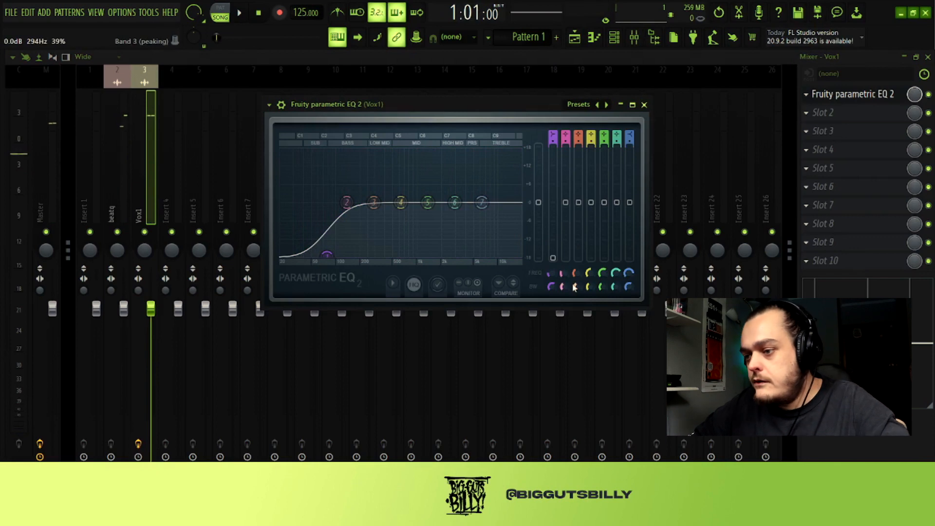
- Try an 18 dB boost on EQ band 3 at 470 Hz, reset its gain, and narrow its bandwidth to 4%
left_click_drag(374, 202, 390, 151)
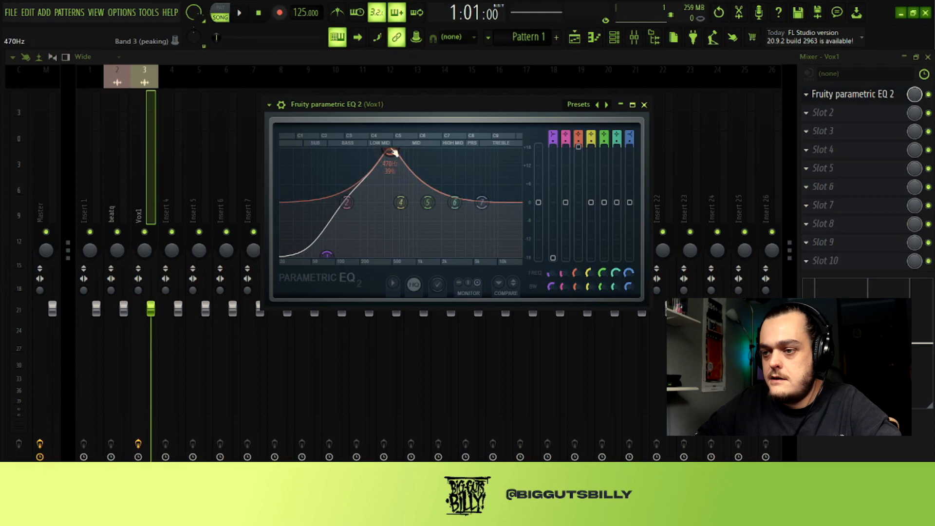
left_click(586, 157)
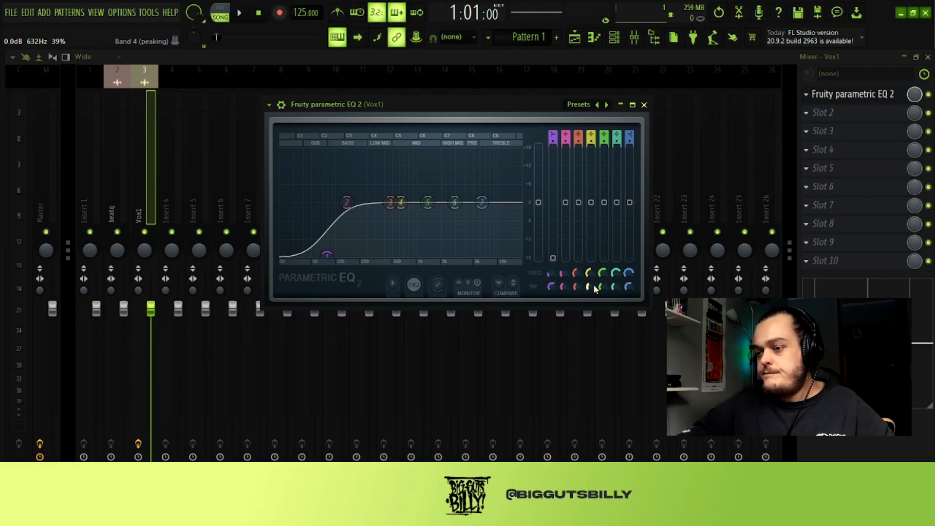
left_click_drag(576, 286, 576, 316)
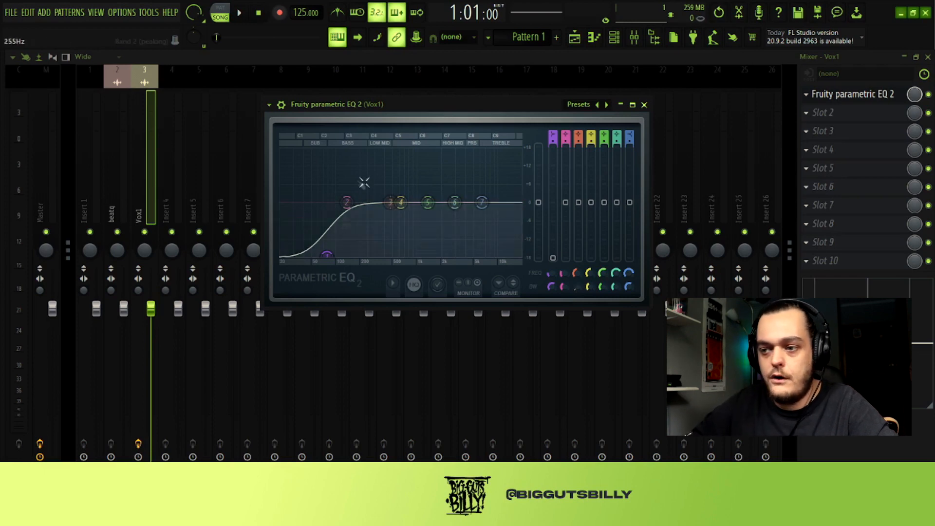
- Sweep band 3 with an 18 dB boost during playback, then turn it into a narrow cut at 395 Hz
key("space")
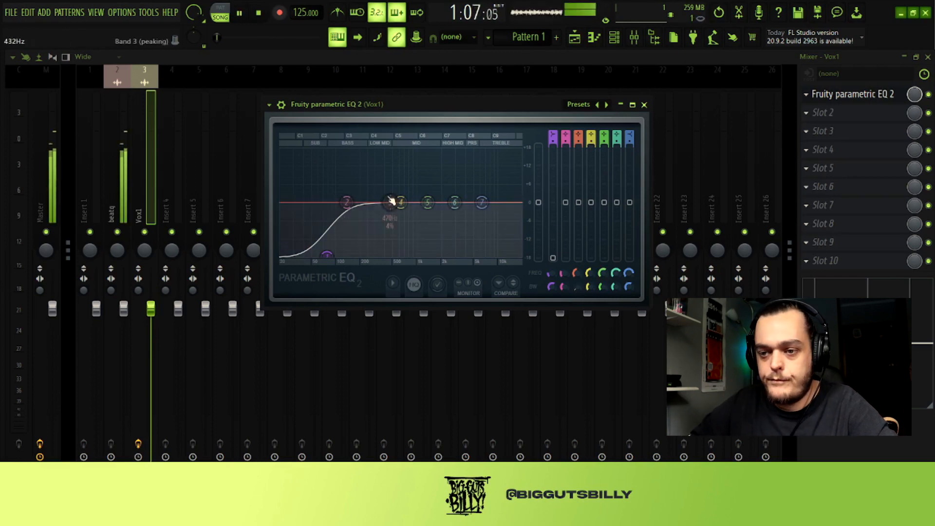
left_click_drag(390, 201, 389, 201)
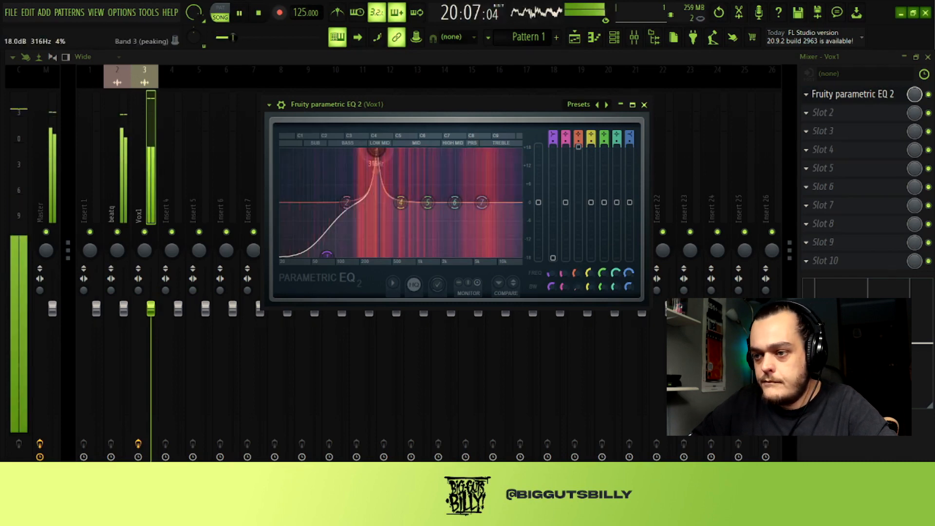
mouse_move(375, 154)
left_mouse_down()
mouse_move(402, 151)
mouse_move(388, 151)
left_mouse_up()
key("space")
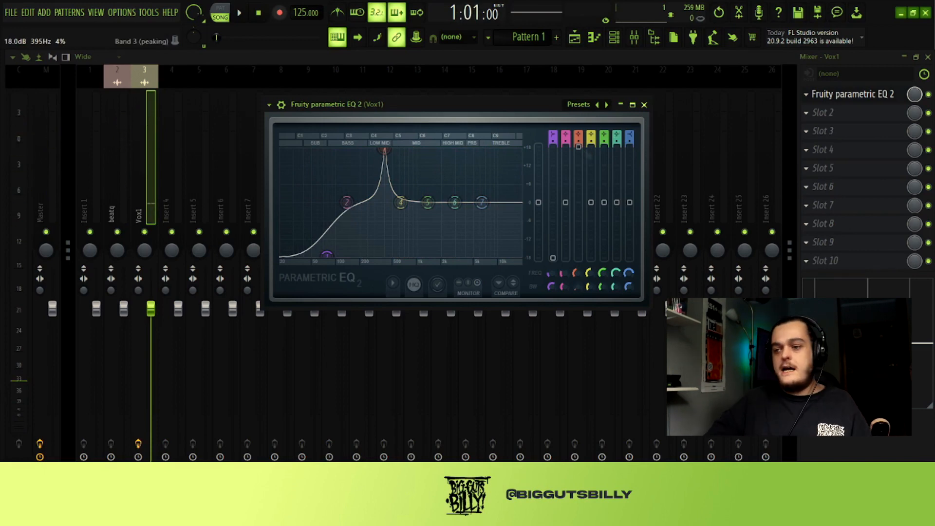
left_click_drag(585, 152, 585, 171)
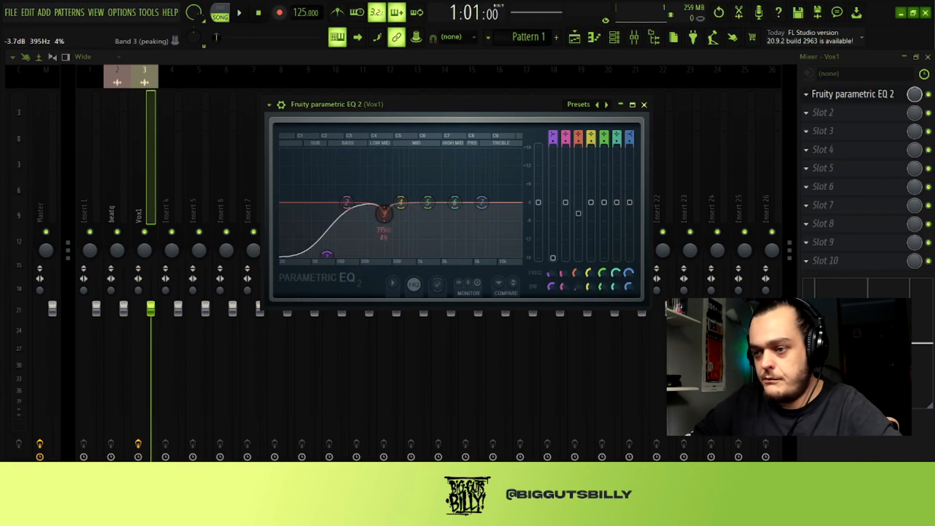
- Sweep a boosted band 4 at 7% bandwidth during playback and turn it into a slight cut around 606 Hz
key("space")
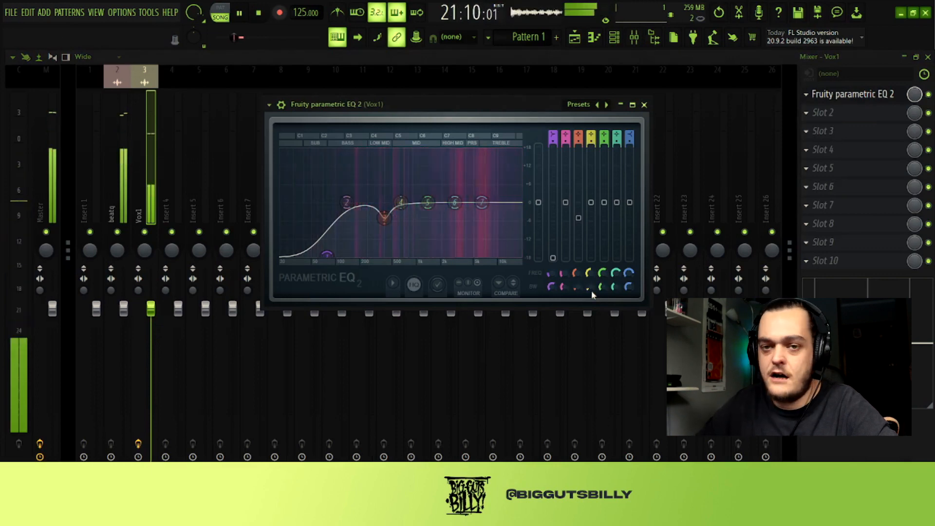
left_click_drag(399, 201, 382, 150)
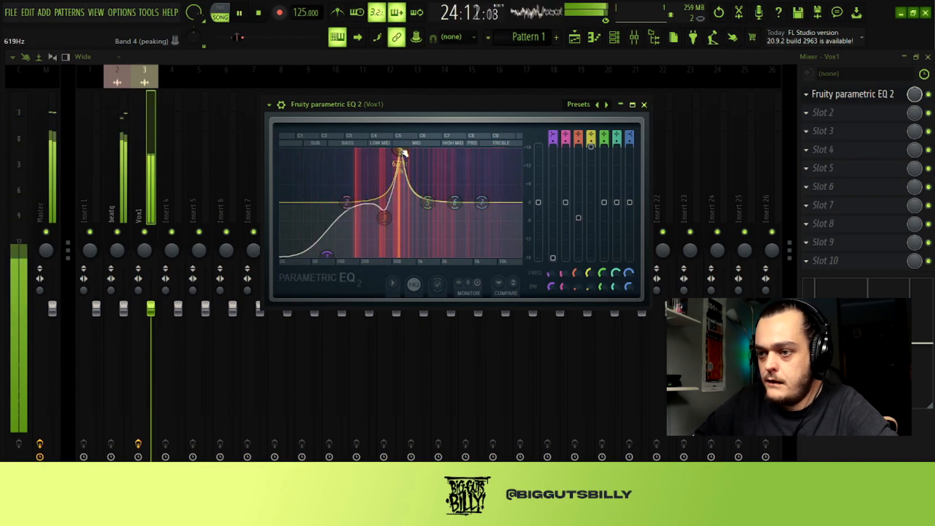
left_click_drag(591, 147, 591, 165)
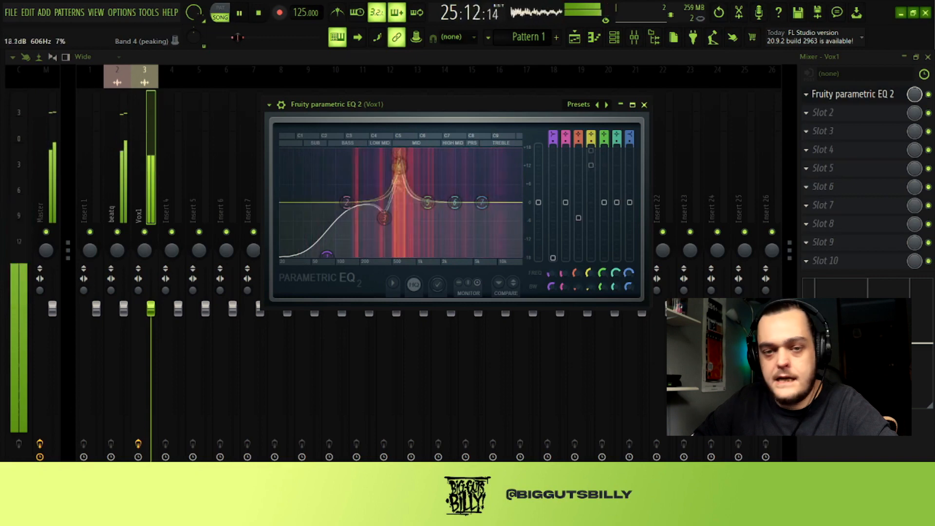
left_click_drag(591, 197, 591, 209)
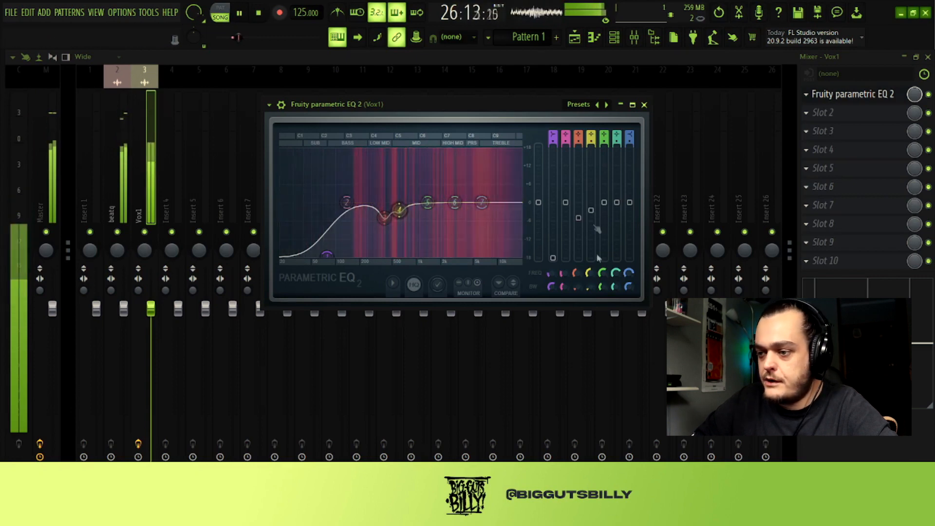
- Narrow band 5's bandwidth to 5% and cut it to -2.3 dB at 1224 Hz
left_click_drag(604, 289, 608, 291)
mouse_move(428, 202)
left_mouse_down()
mouse_move(445, 149)
mouse_move(422, 150)
mouse_move(424, 209)
left_mouse_up()
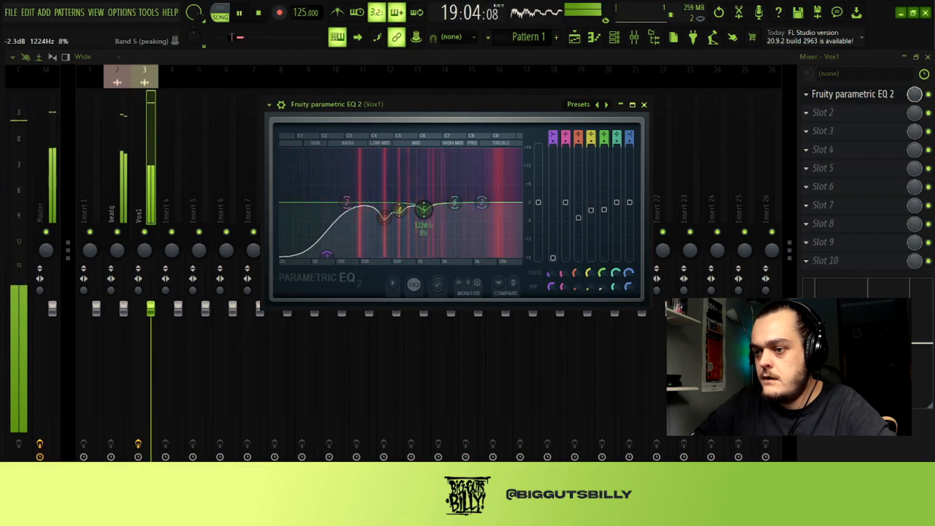
key("space")
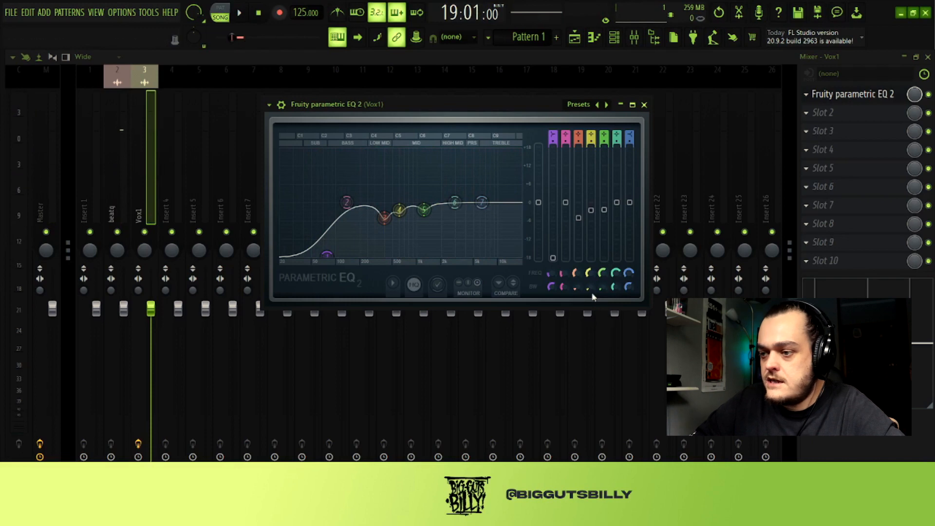
- Narrow band 6's bandwidth to 7% and sweep it fully boosted through the vocal's high mids and presence range
left_click_drag(592, 292, 598, 288)
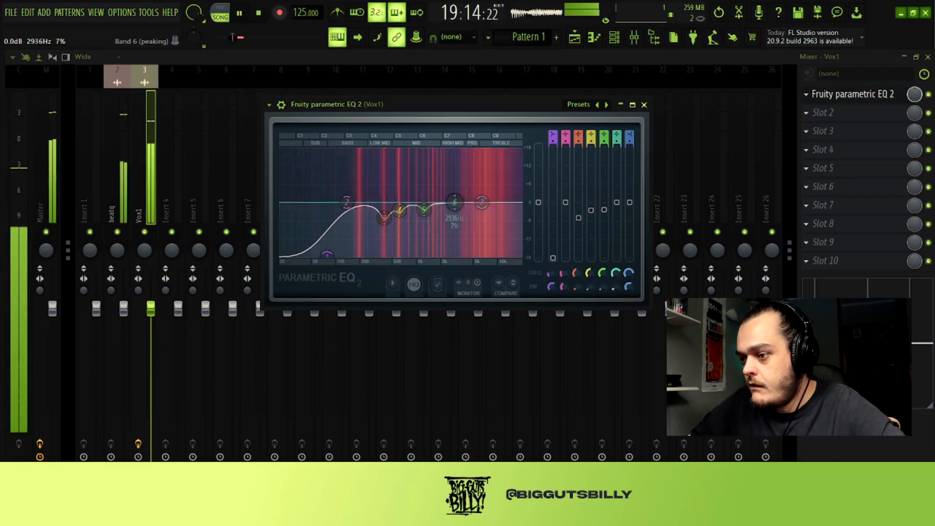
left_click_drag(471, 209, 465, 152)
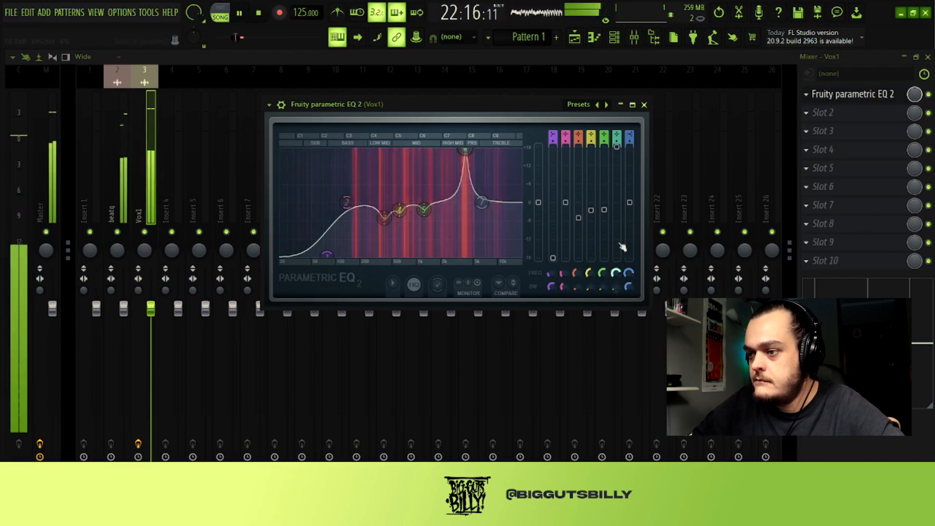
mouse_move(464, 150)
left_mouse_down()
mouse_move(440, 150)
mouse_move(449, 150)
left_mouse_up()
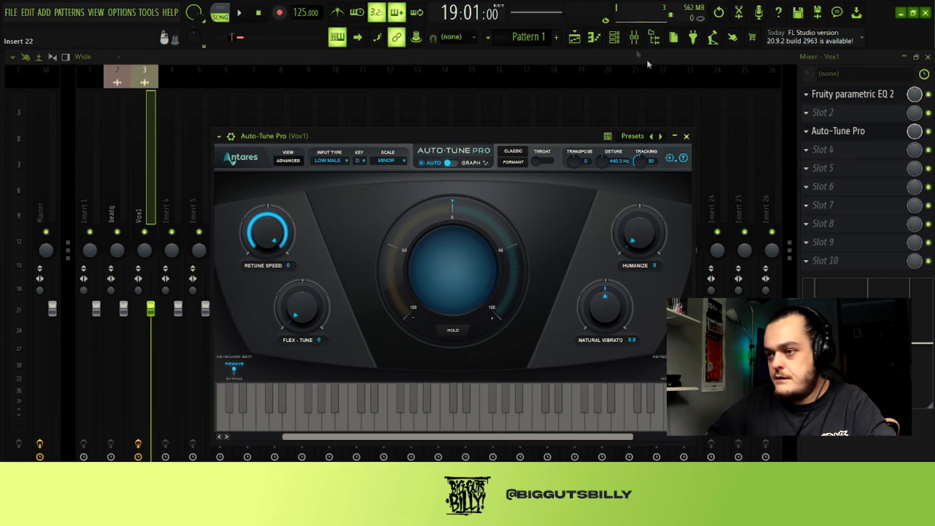
- Play the selected song section and listen to the Vox1 vocal through Auto-Tune Pro
left_click(582, 41)
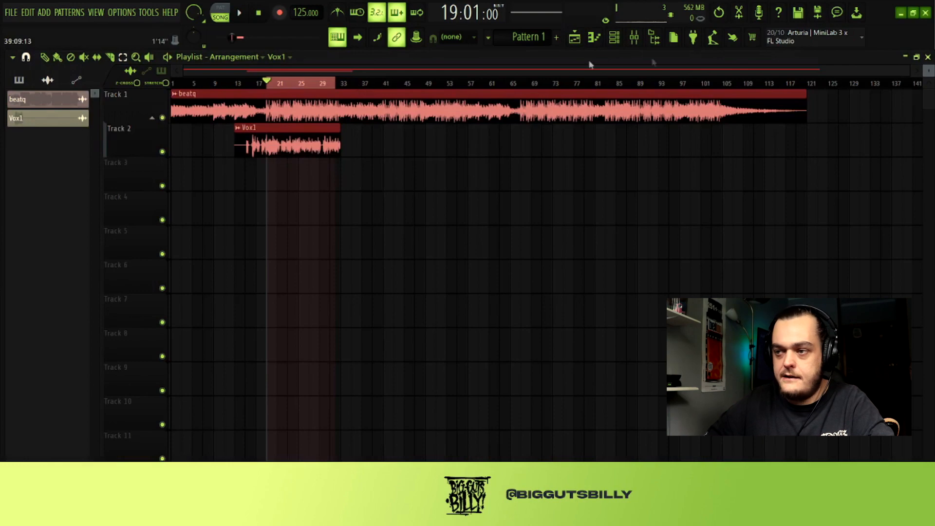
key("space")
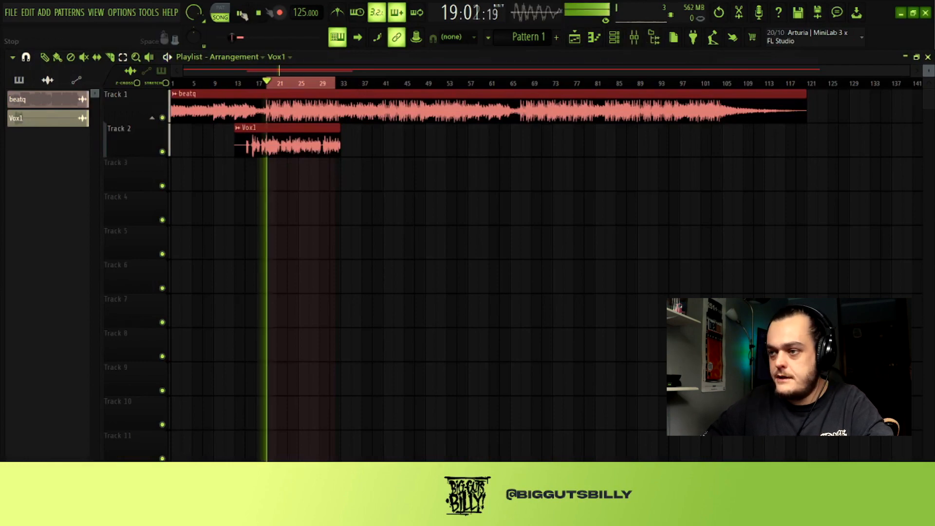
left_click(634, 37)
left_click(886, 137)
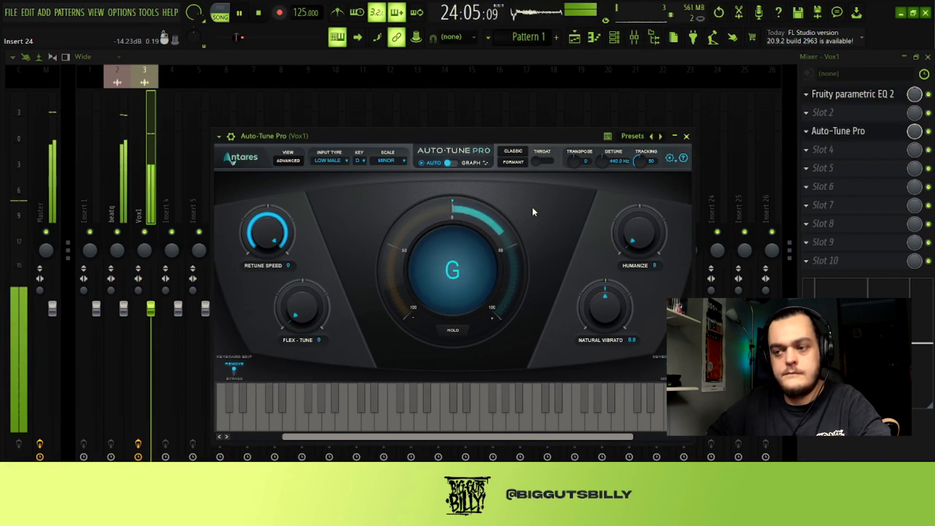
key("space")
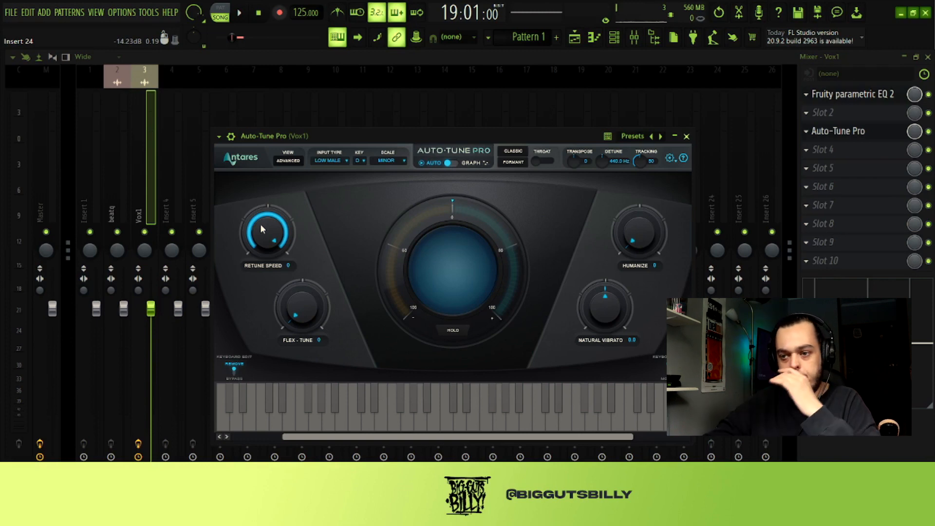
- Set the Retune Speed of Auto-Tune Pro to 12 and listen to the vocal with it
left_click_drag(261, 228, 267, 258)
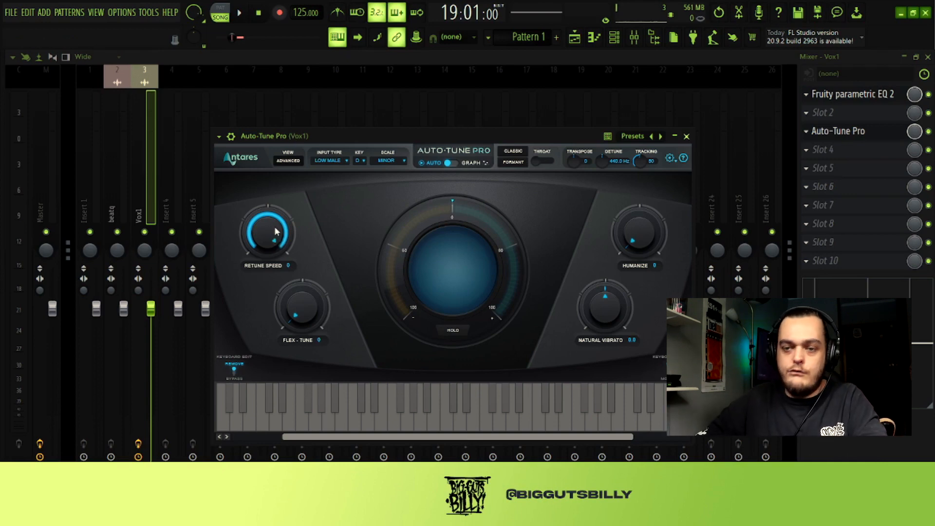
left_click_drag(275, 231, 275, 253)
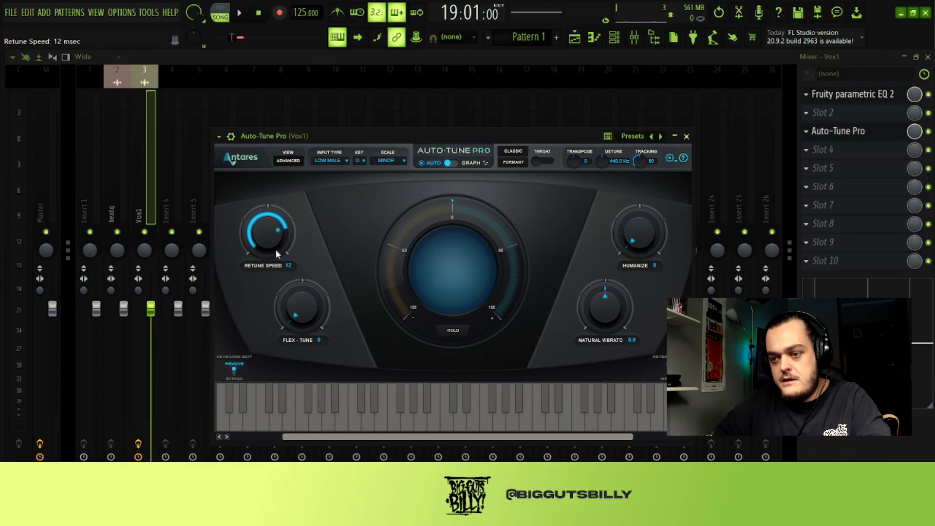
key("space")
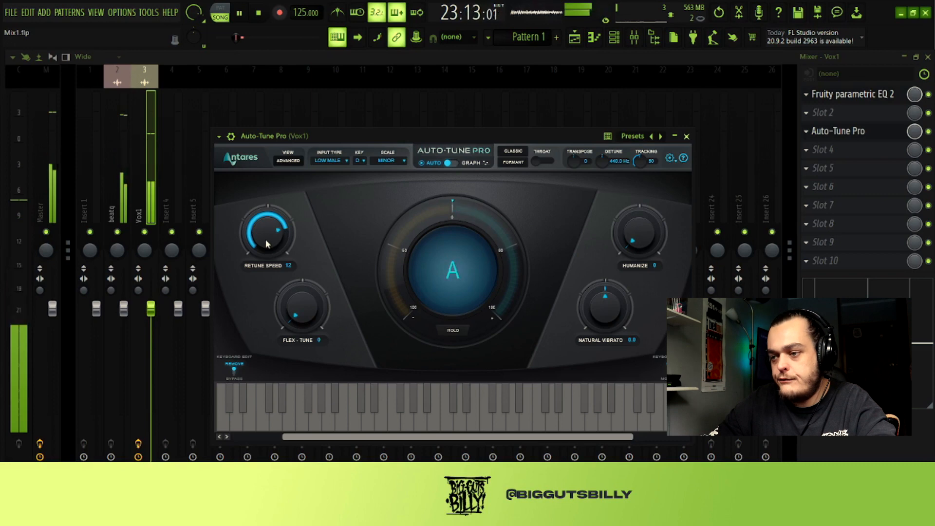
left_click(248, 12)
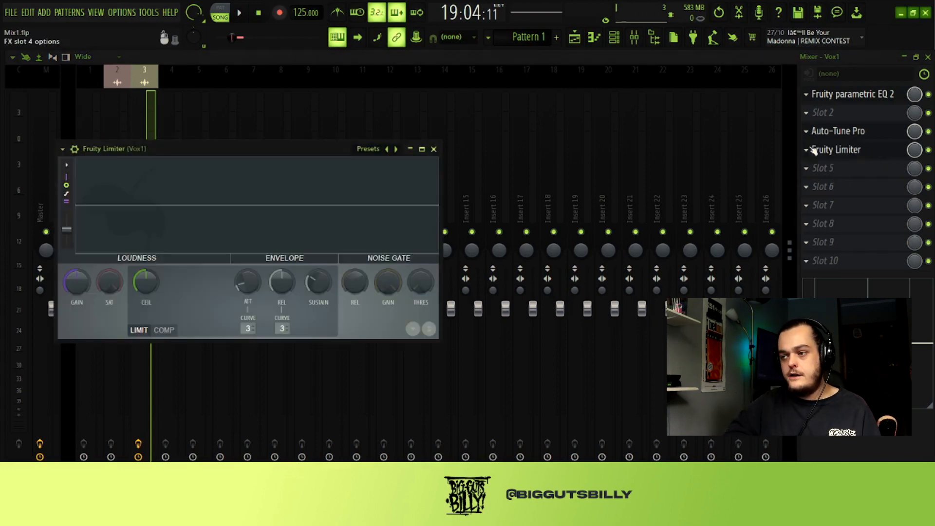
- Load Fruity Limiter into slot 5 of the Vox1 track and show its compressor (COMP) settings
left_click(811, 149)
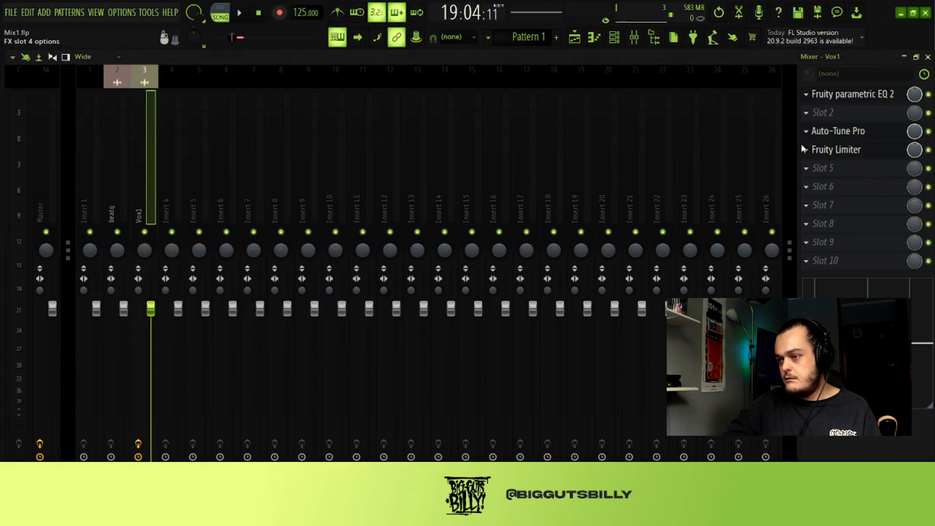
left_click(805, 177)
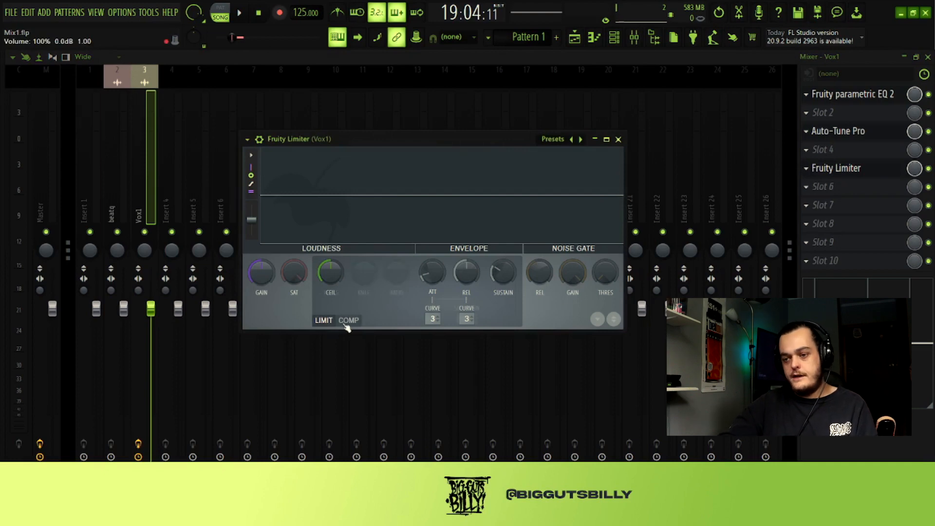
left_click(347, 323)
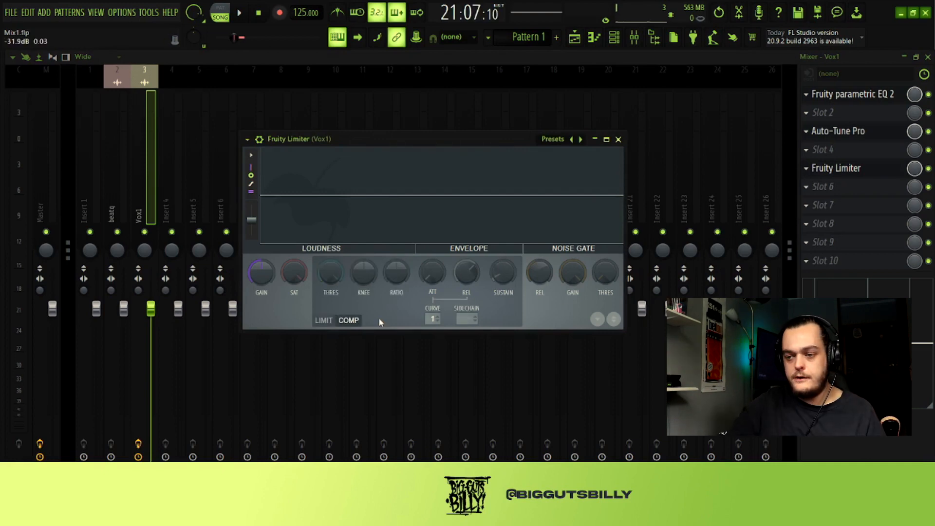
- Play the selected section through Fruity Limiter on Vox1, then lower the compressor threshold well below the vocal's waveform peaks
left_click(575, 41)
key("space")
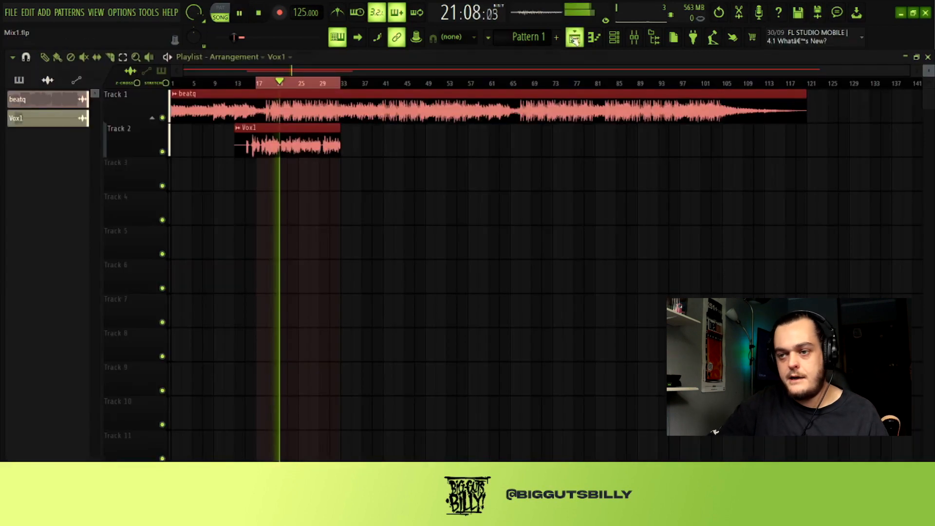
left_click(634, 39)
left_click(841, 168)
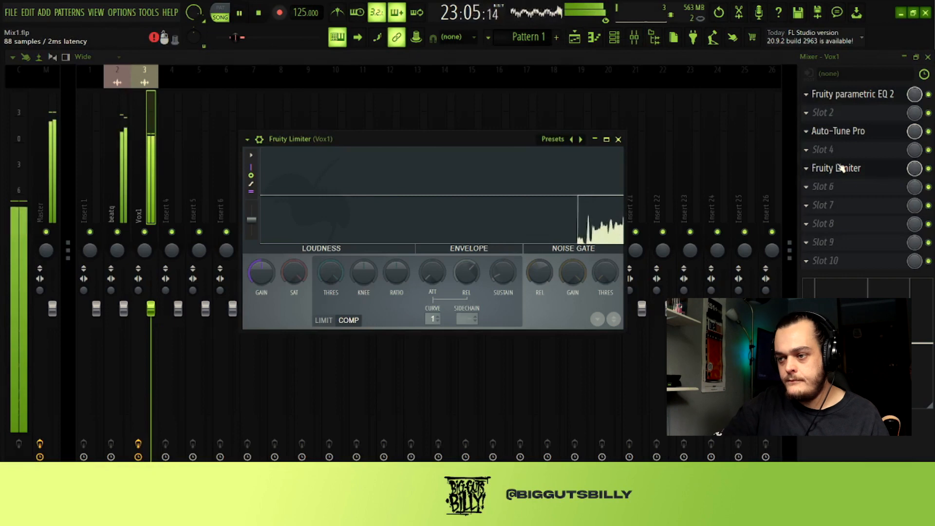
key("space")
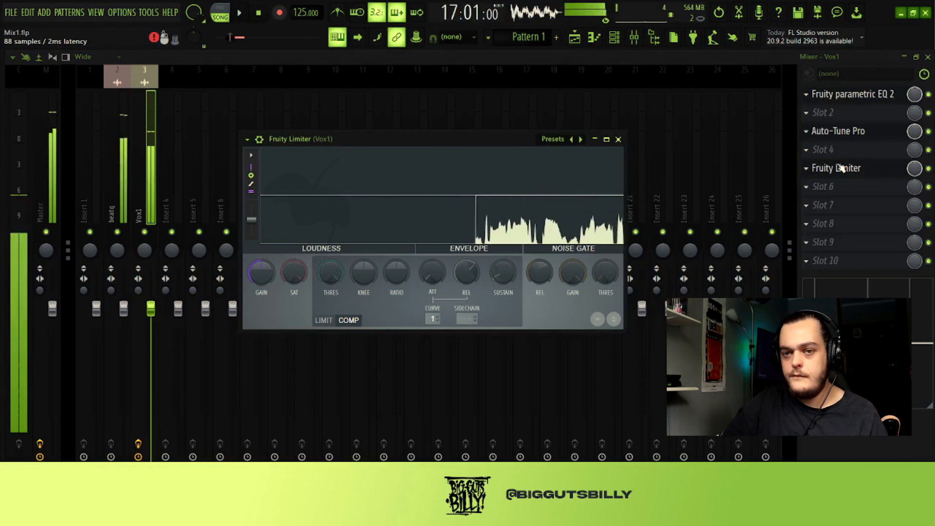
left_click_drag(331, 273, 331, 321)
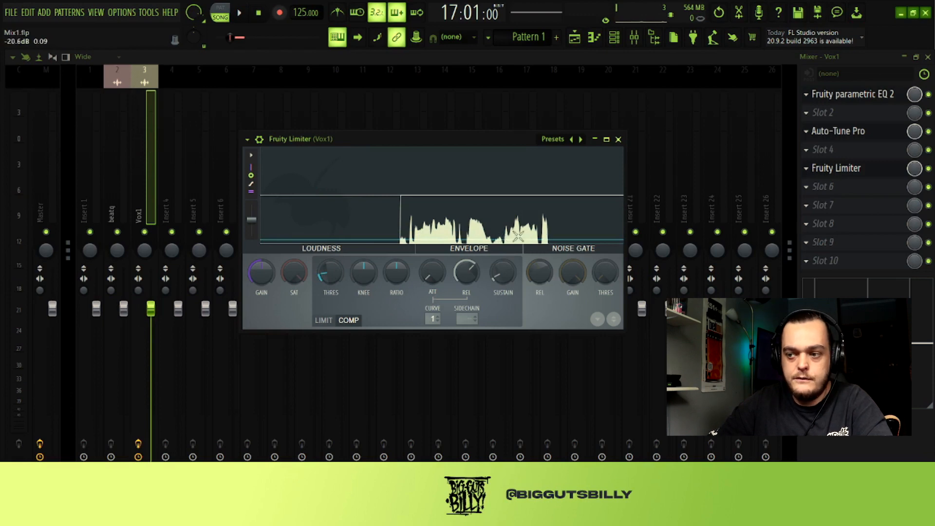
left_click_drag(336, 258, 336, 245)
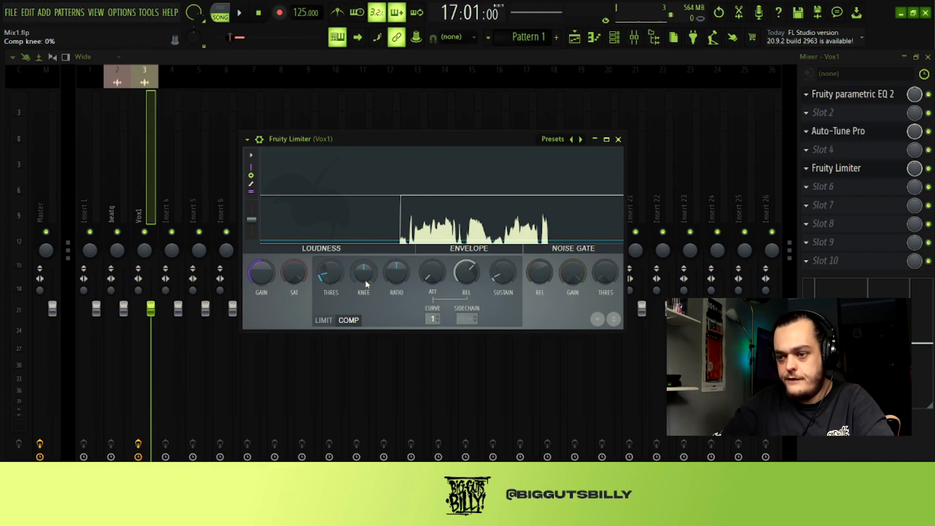
- Set Fruity Limiter's compression ratio on Vox1 to 3.9:1 and play the selected section to hear the compression
left_click_drag(391, 284, 392, 261)
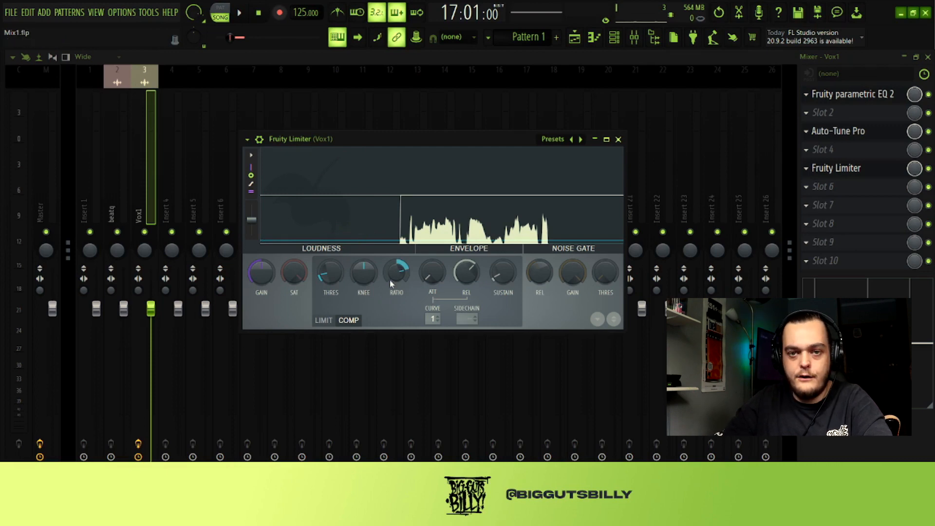
left_click_drag(390, 279, 390, 280)
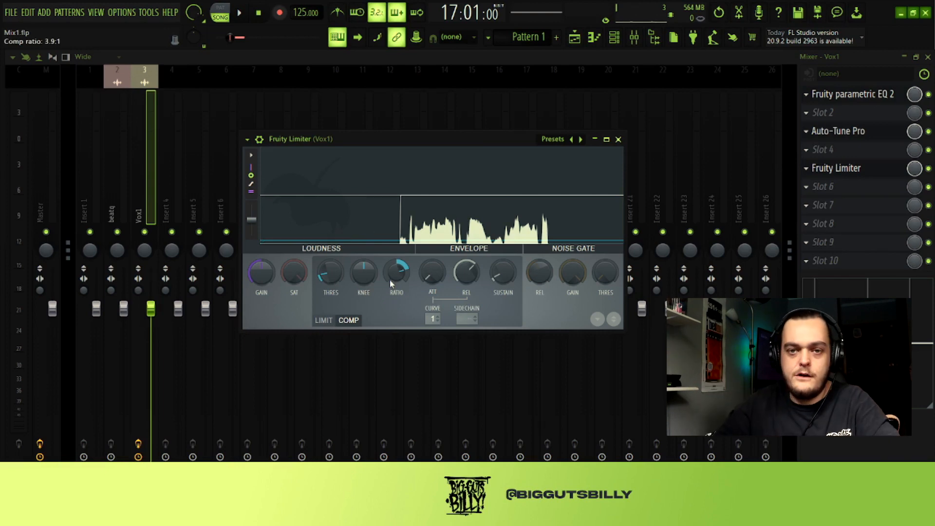
key("space")
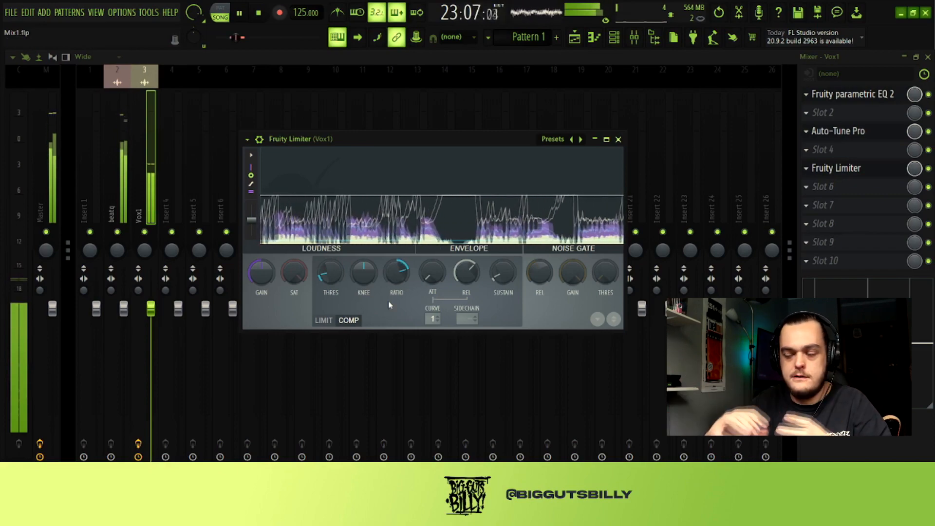
key("space")
- Raise Fruity Limiter's gain on Vox1 to about 6.6 dB while listening to the vocal against the beat
left_click_drag(254, 276, 254, 276)
key("space")
key("space")
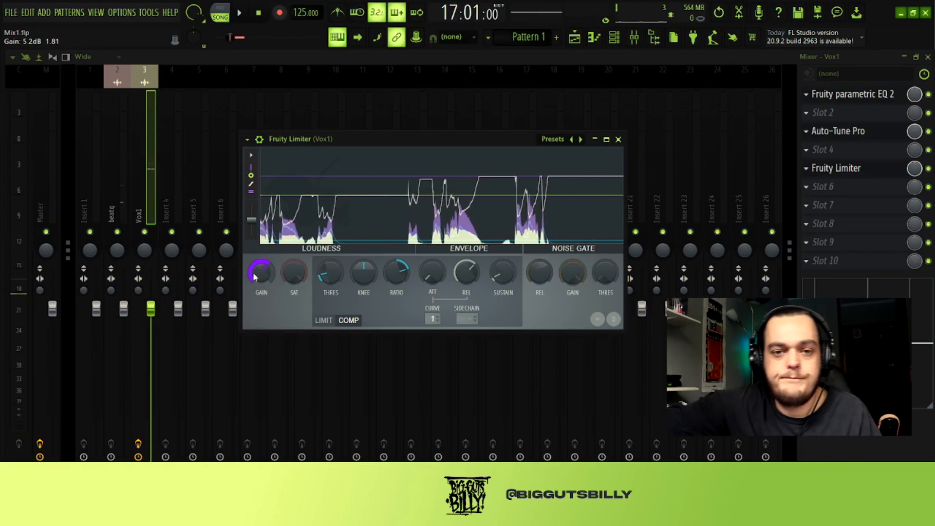
key("space")
left_click_drag(253, 276, 253, 276)
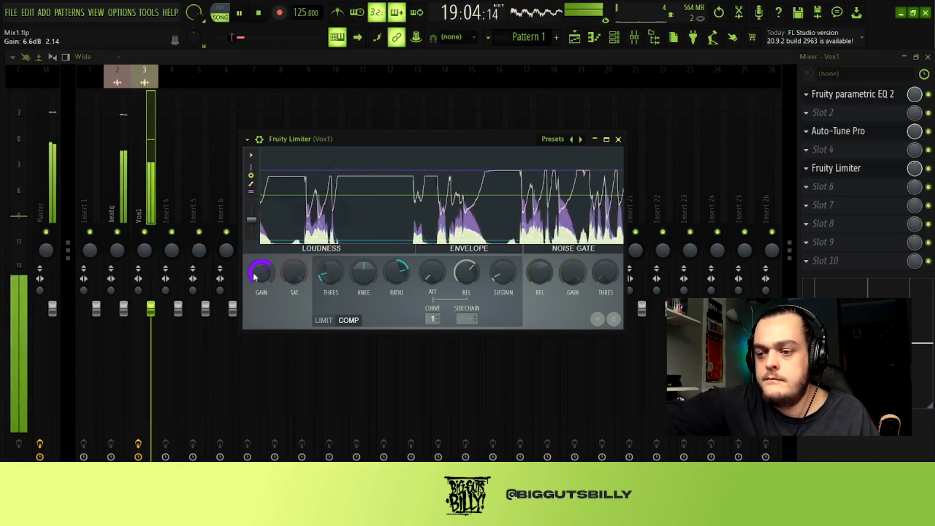
left_click_drag(254, 276, 254, 275)
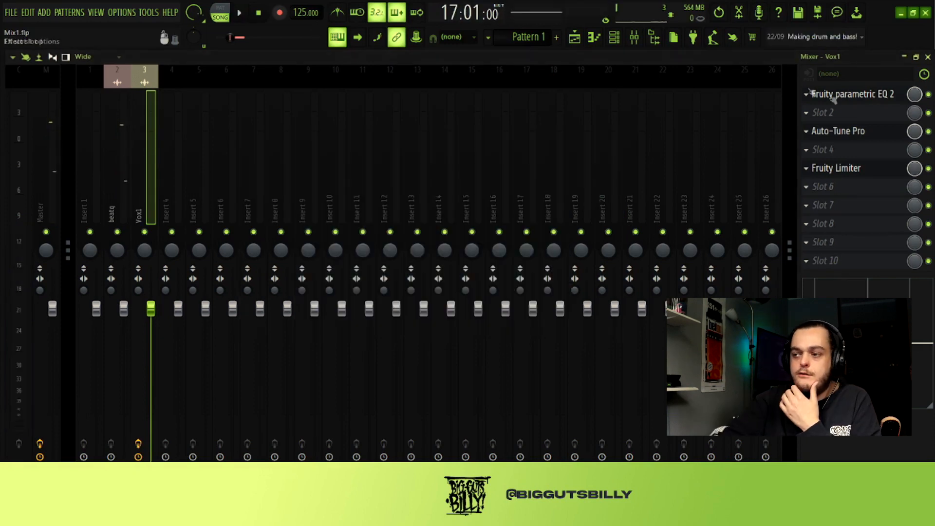
- Load Fruity Reeverb 2 into slot 8 of the Vox1 track and listen to the selected section through it
left_click(857, 170)
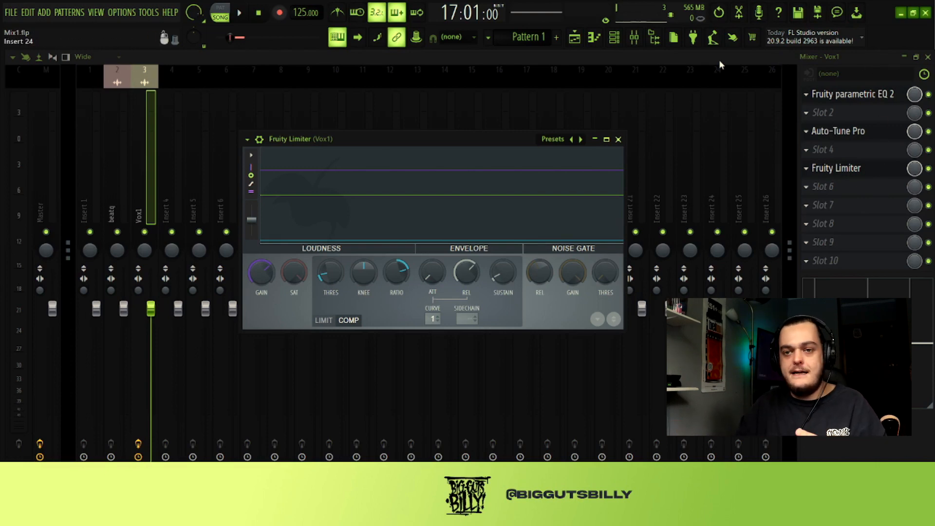
key("Escape")
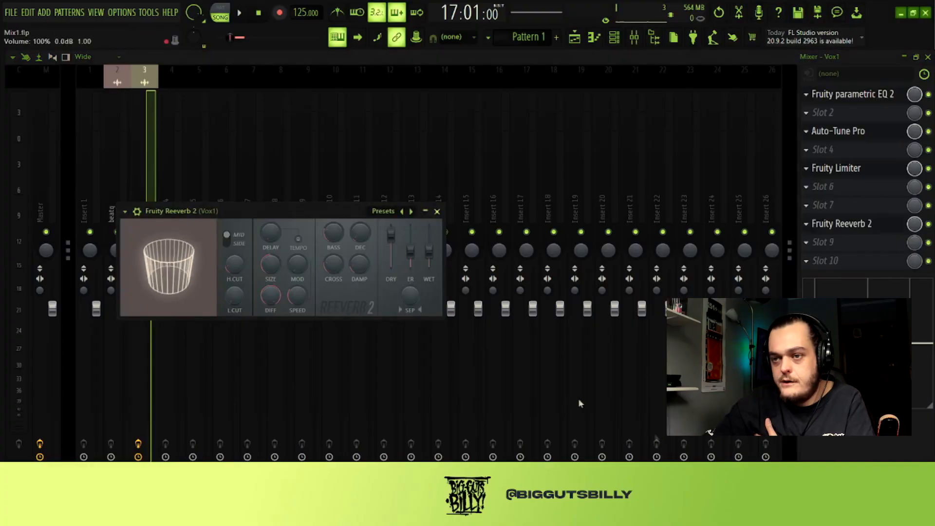
left_click(240, 14)
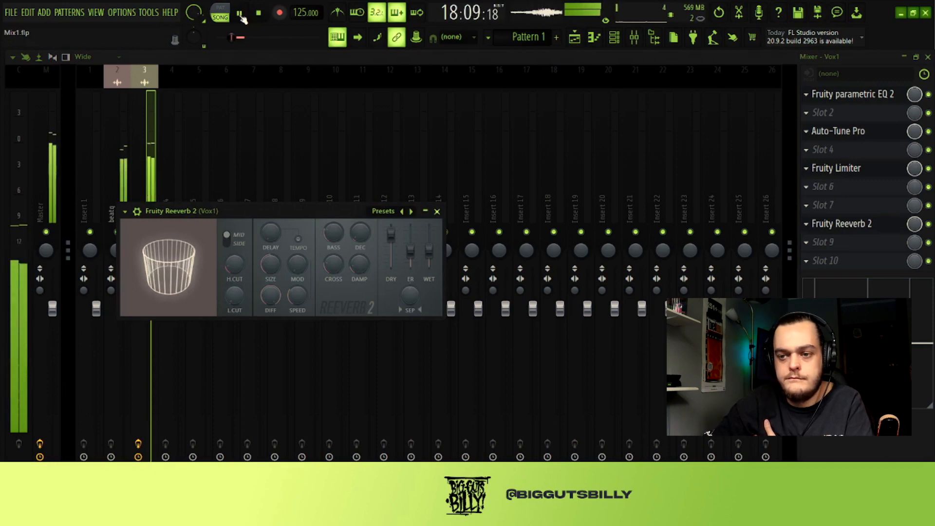
key("space")
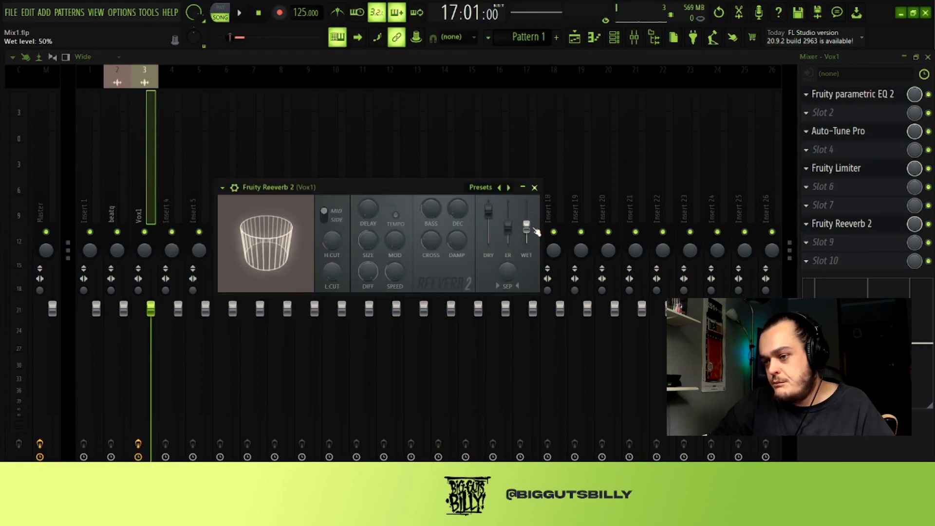
- Set Fruity Reeverb 2's room size to 88 and its slot mix level to about 53%, checking the vocal by playback
left_click_drag(534, 230, 534, 235)
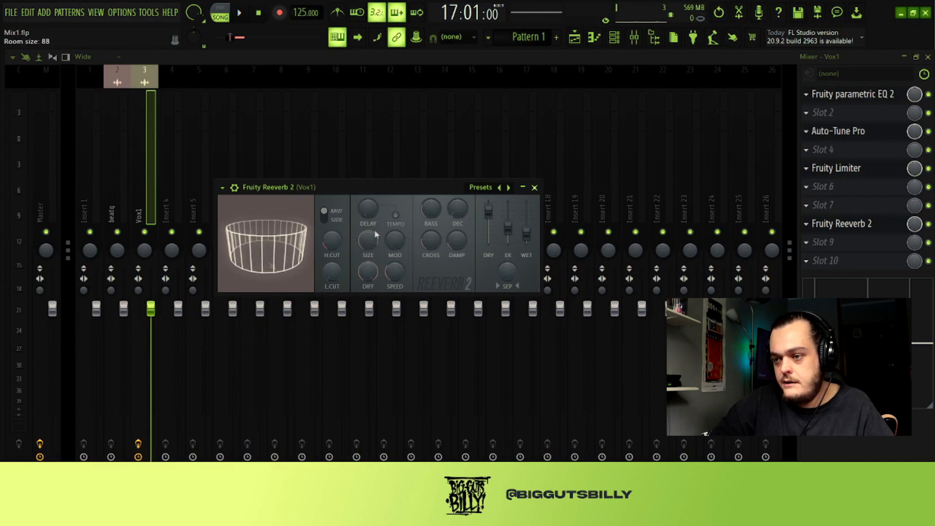
key("space")
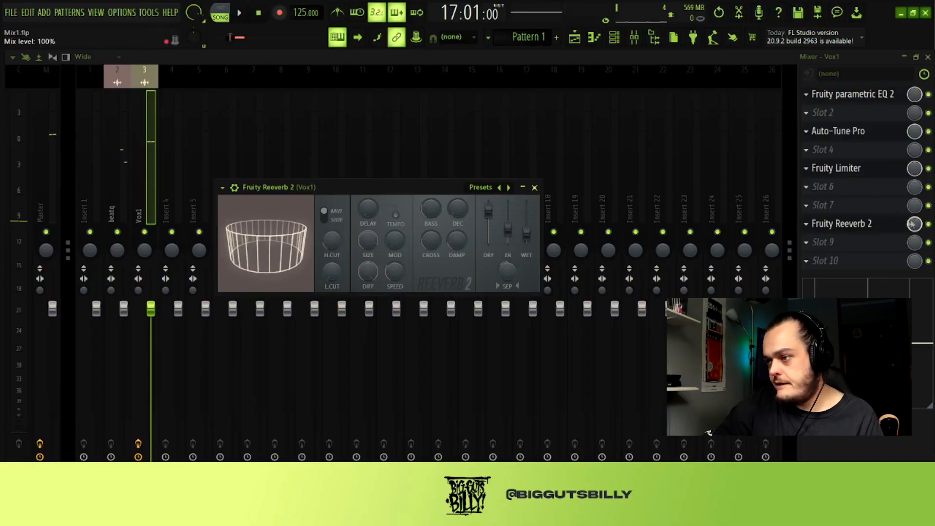
key("Escape")
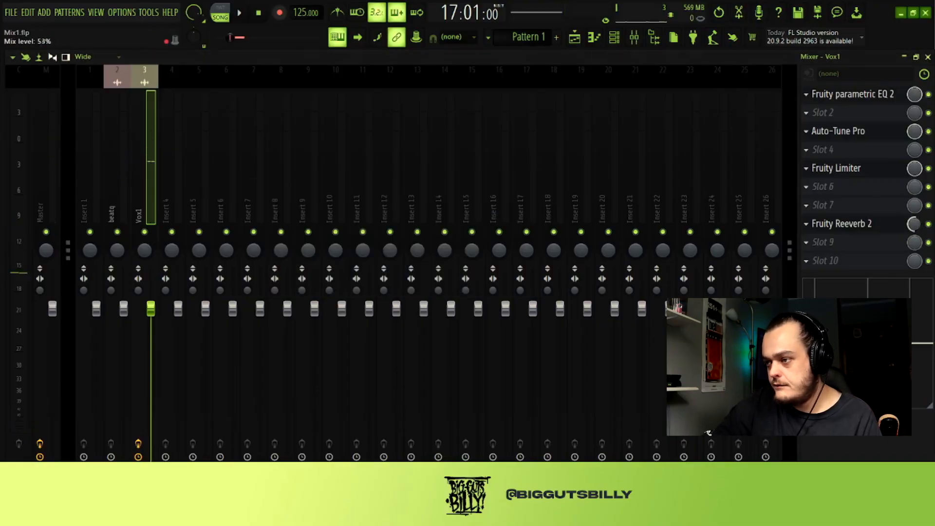
key("space")
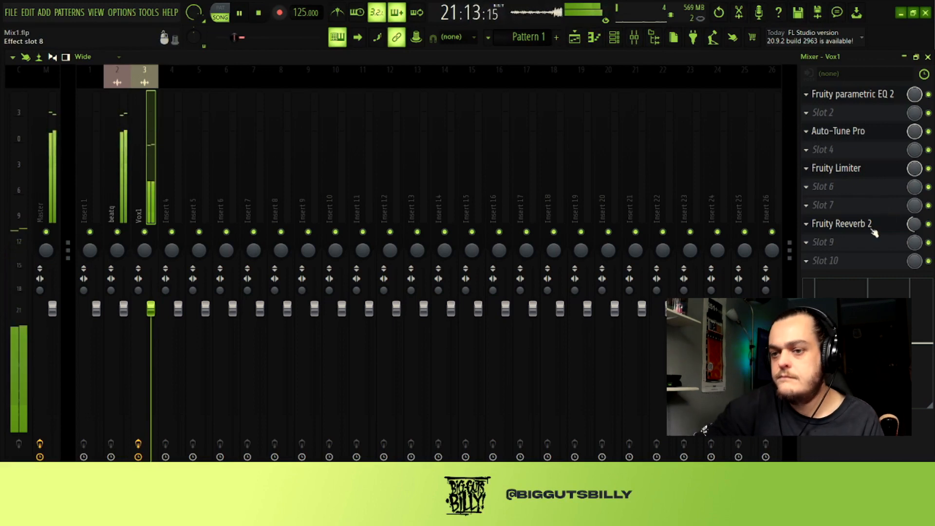
key("space")
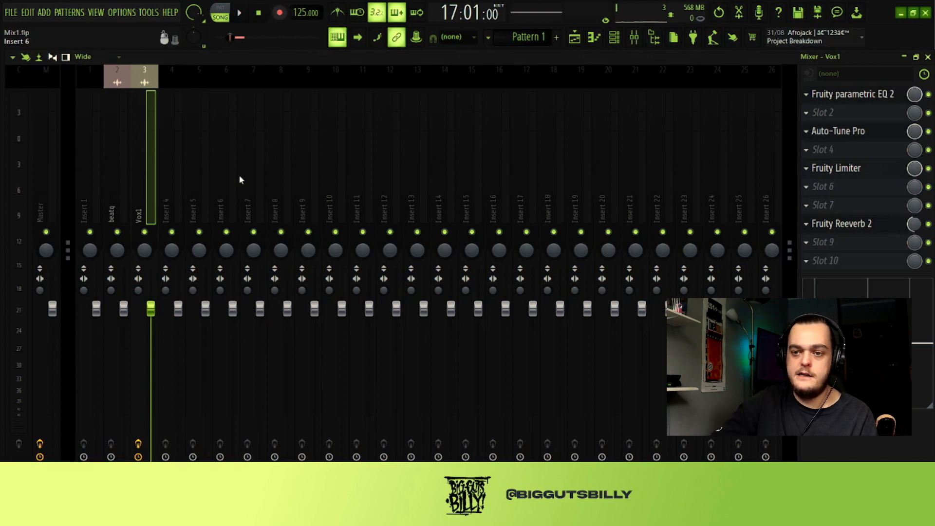
- Check the Master track's effect slots, return to the Vox1 track and show the playlist
left_click(35, 183)
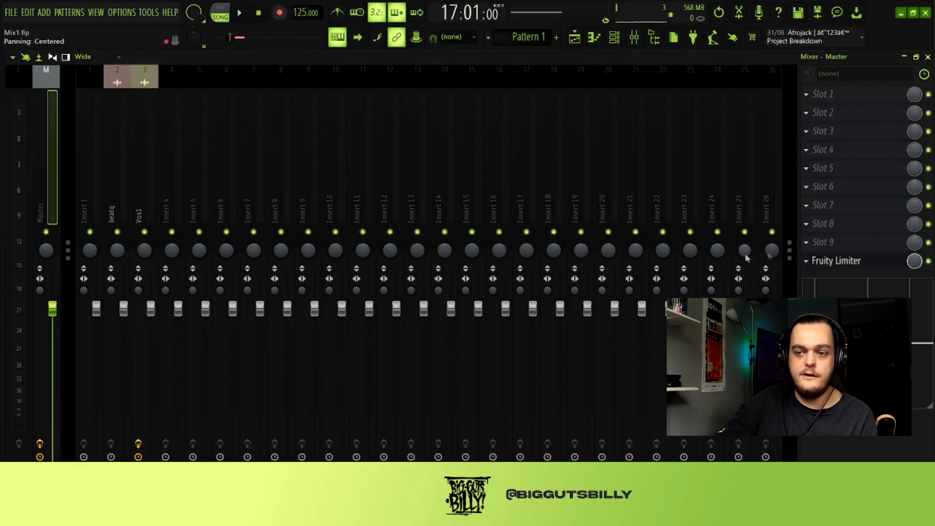
left_click(146, 191)
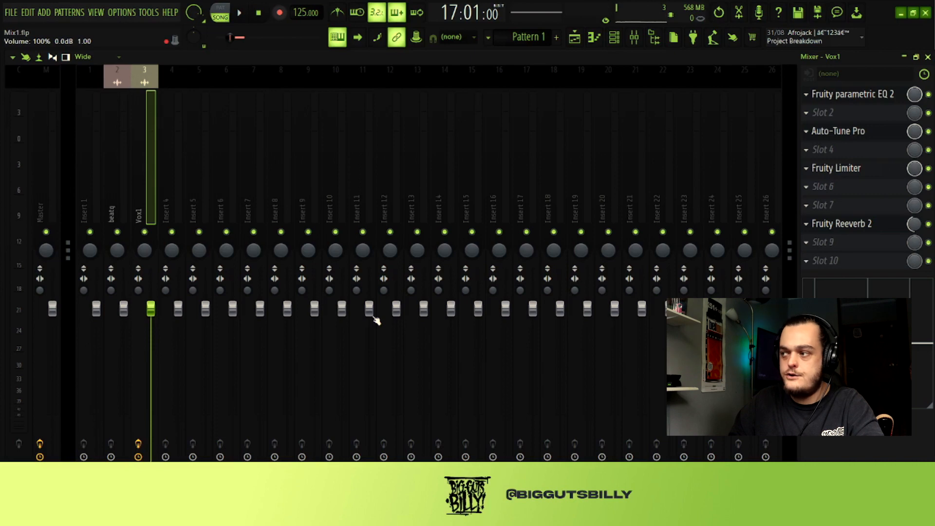
left_click(574, 41)
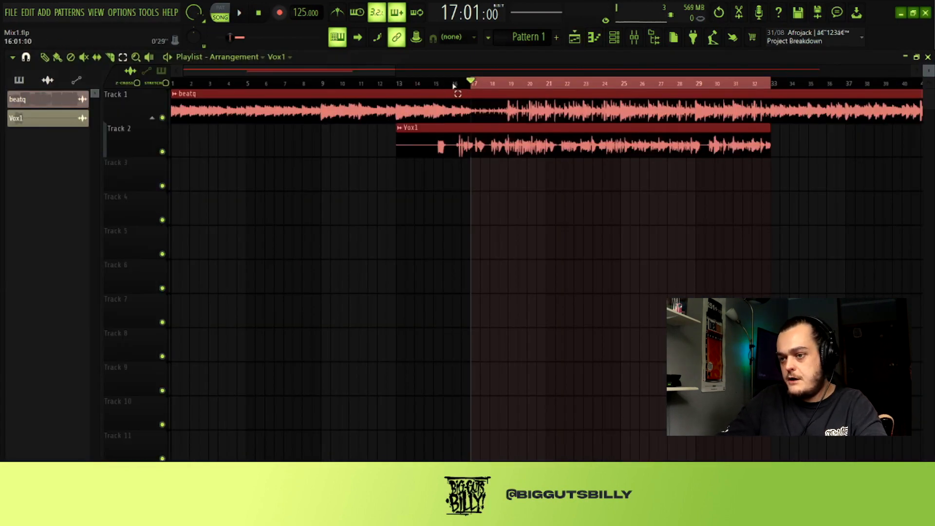